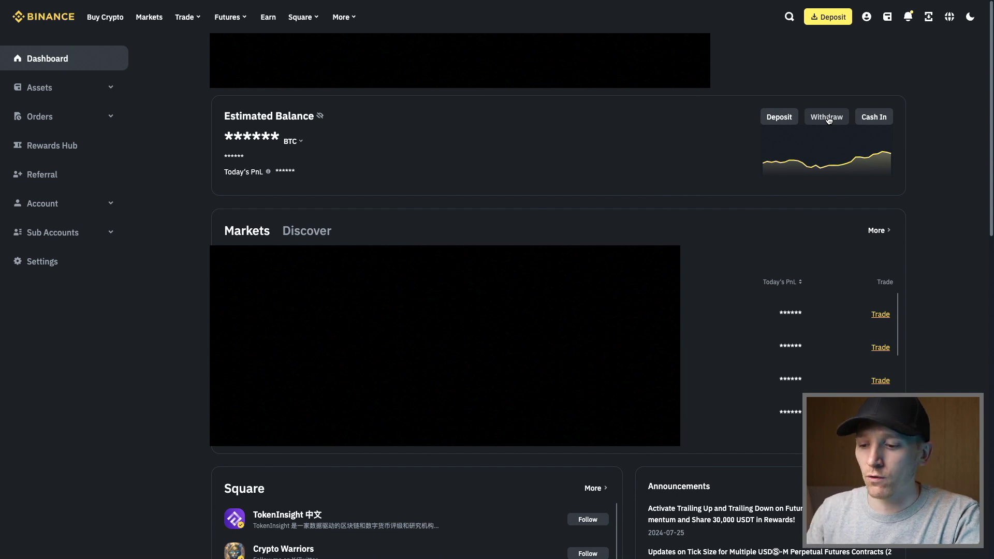
Step: Open the Withdraw Crypto page from the Dashboard's Estimated Balance card
click(827, 117)
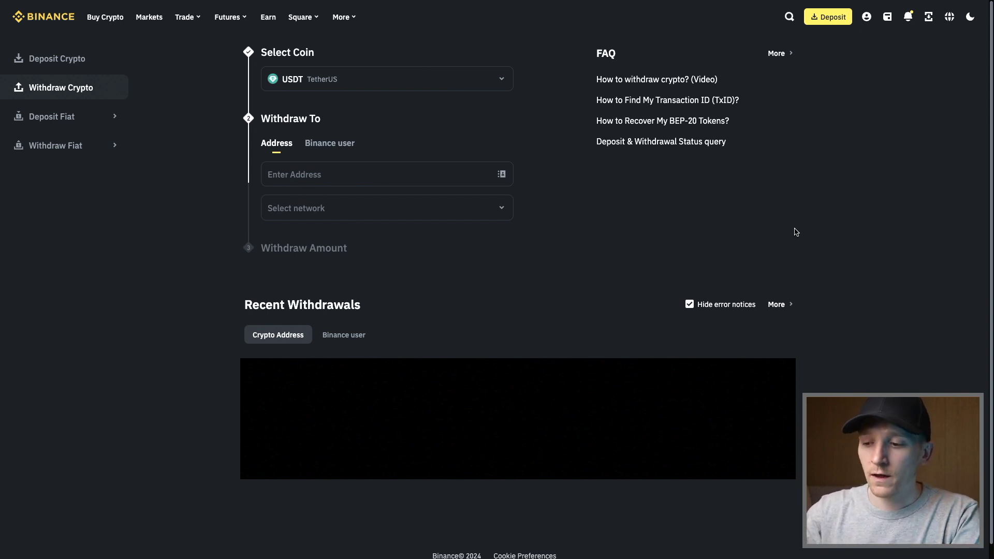
Step: Bring up the Rabby Wallet extension over the empty USDT withdrawal form
key(alt+shift+r)
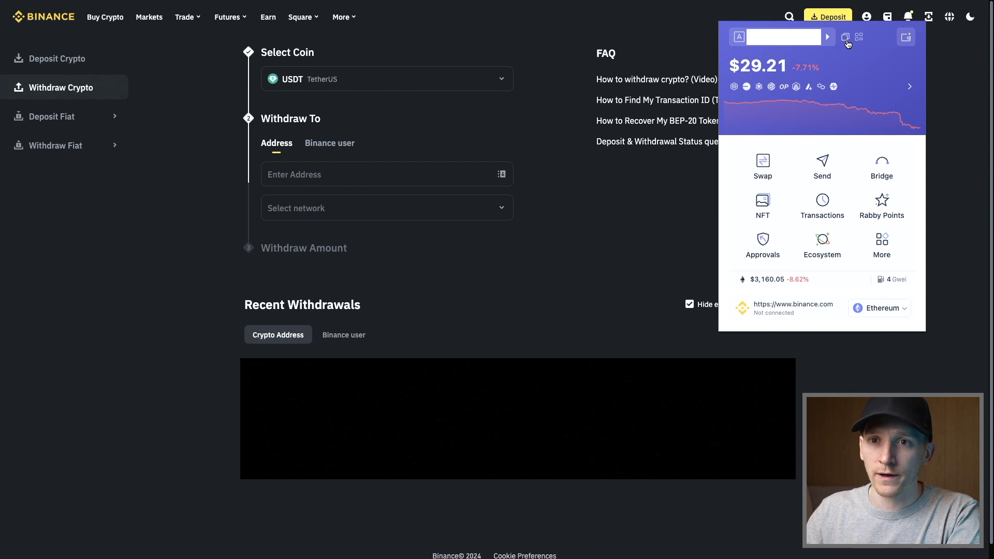
mouse_move(832, 118)
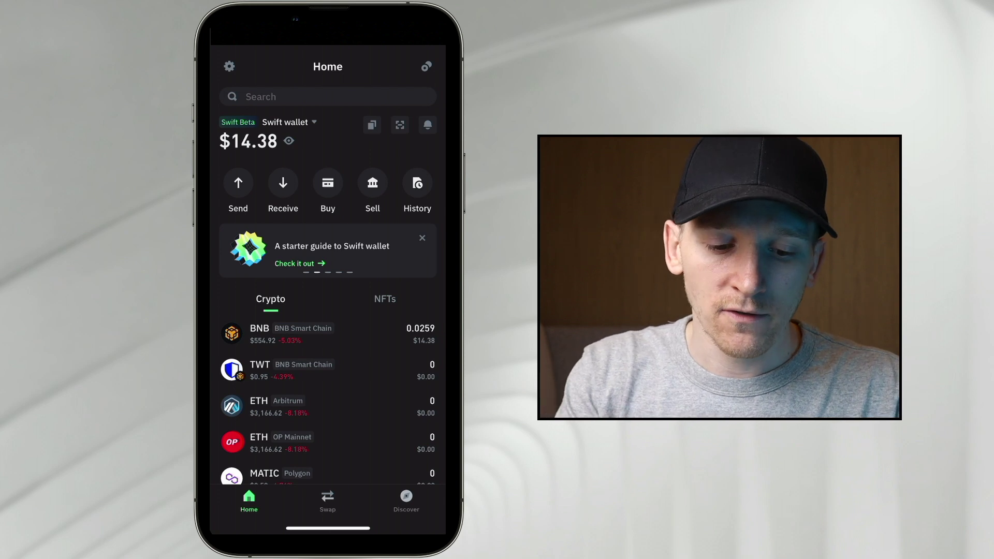
Step: Search Trust Wallet for usdt and show the USDT (BNB Smart Chain) receive address
click(261, 97)
click(260, 89)
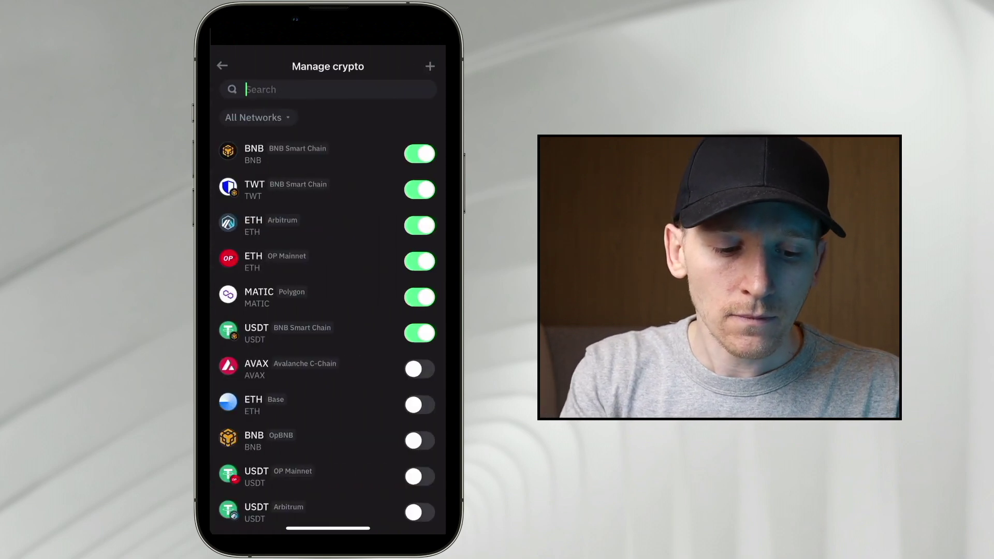
text(usdt)
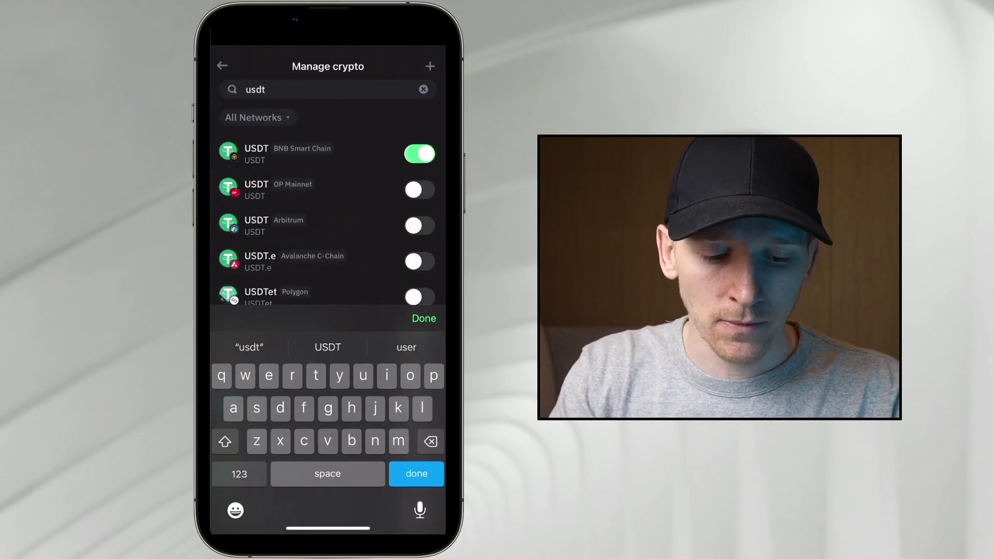
click(424, 318)
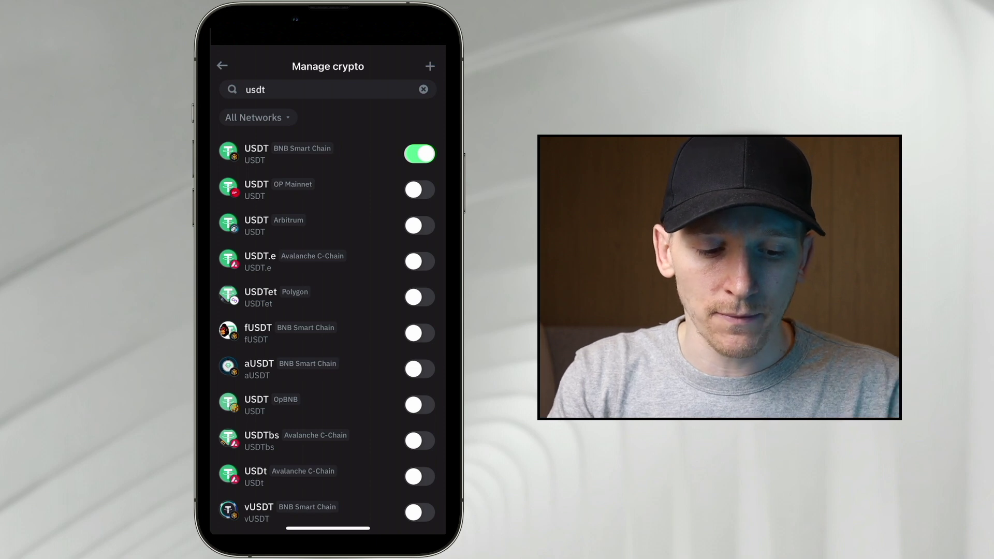
scroll(327, 290, down, 5)
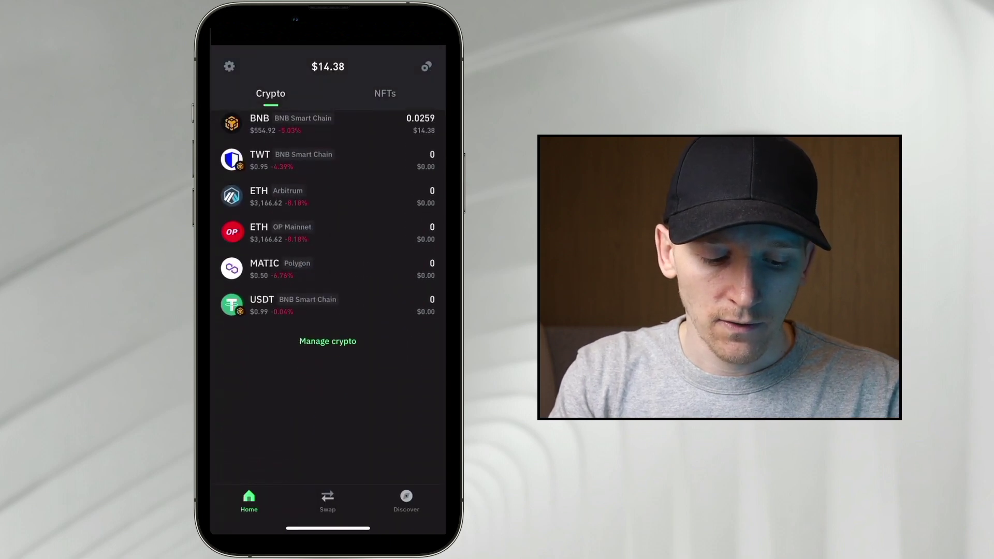
click(311, 309)
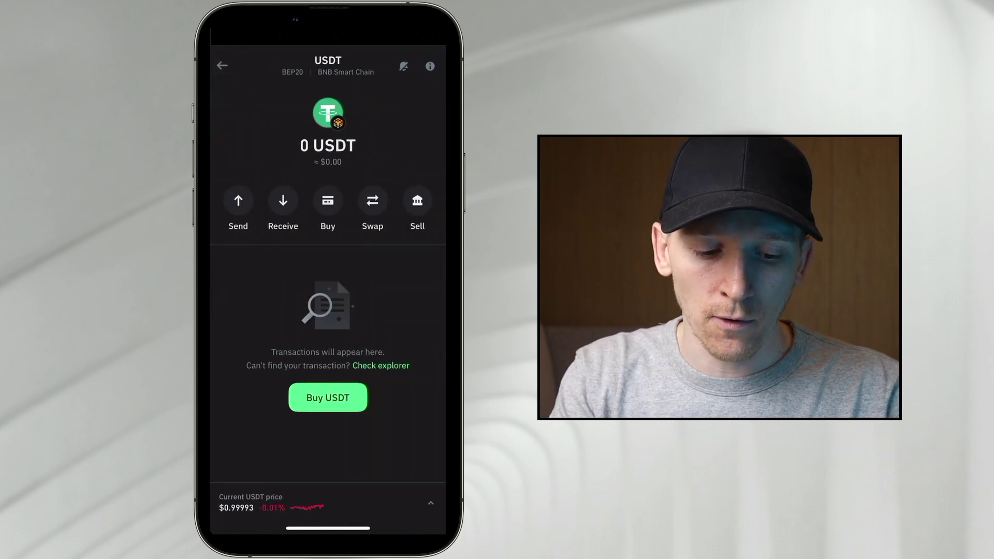
click(284, 201)
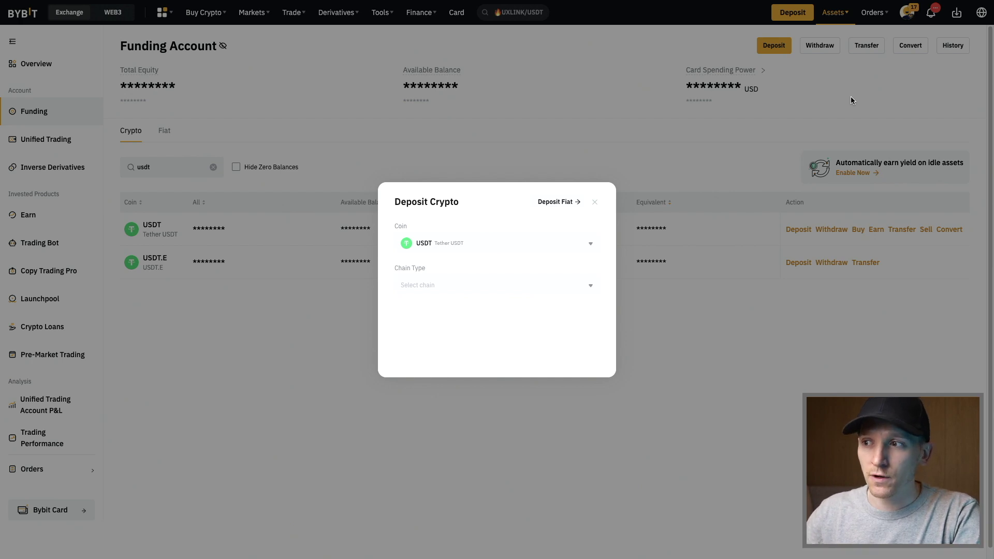
Step: Set Bybit's USDT deposit chain to TRC20 and acknowledge the notice to reveal the address
click(427, 285)
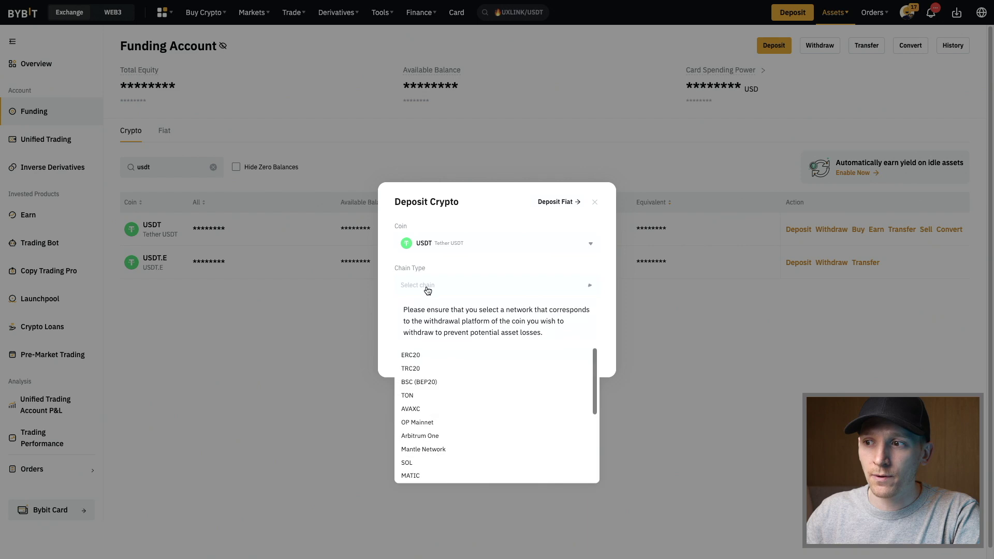
scroll(429, 437, down, 2)
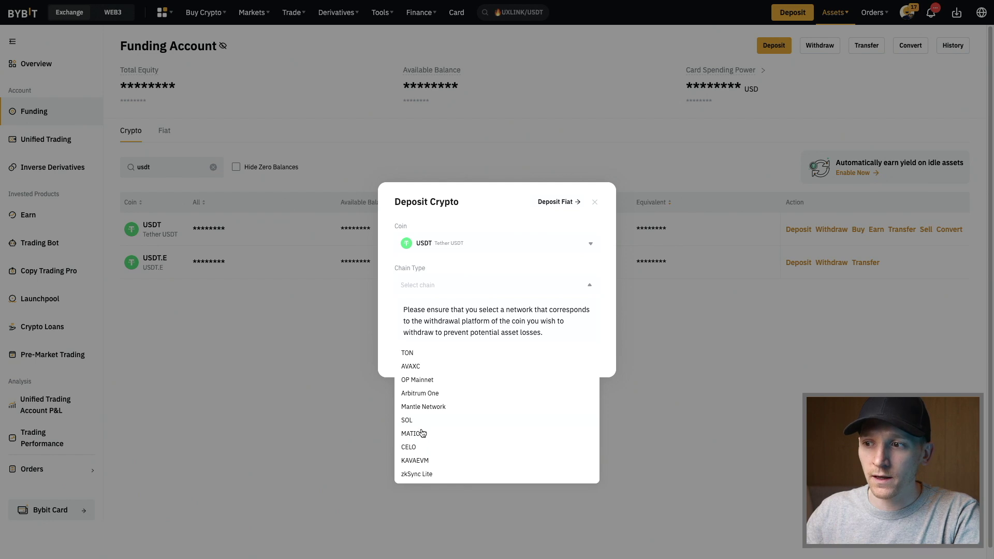
scroll(420, 429, up, 2)
scroll(421, 411, up, 1)
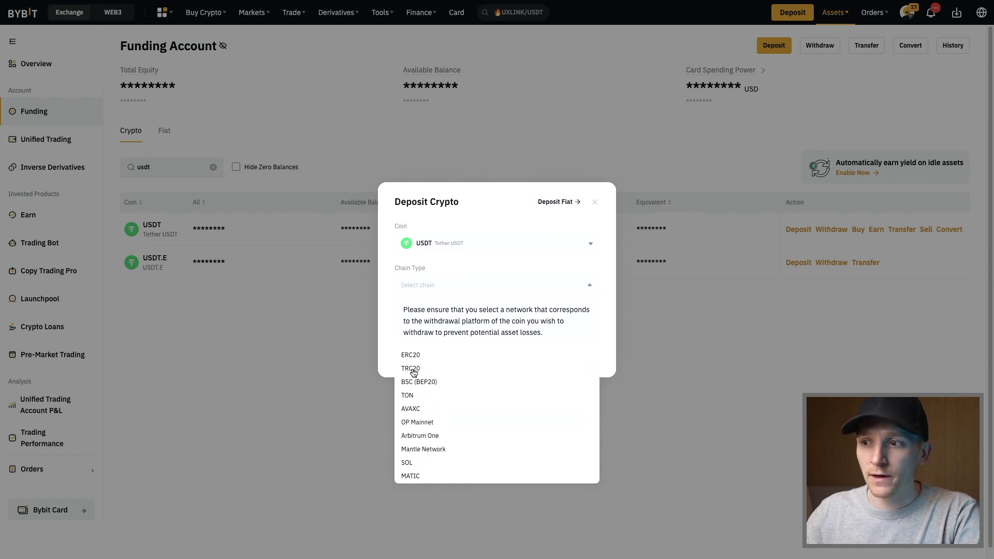
click(412, 369)
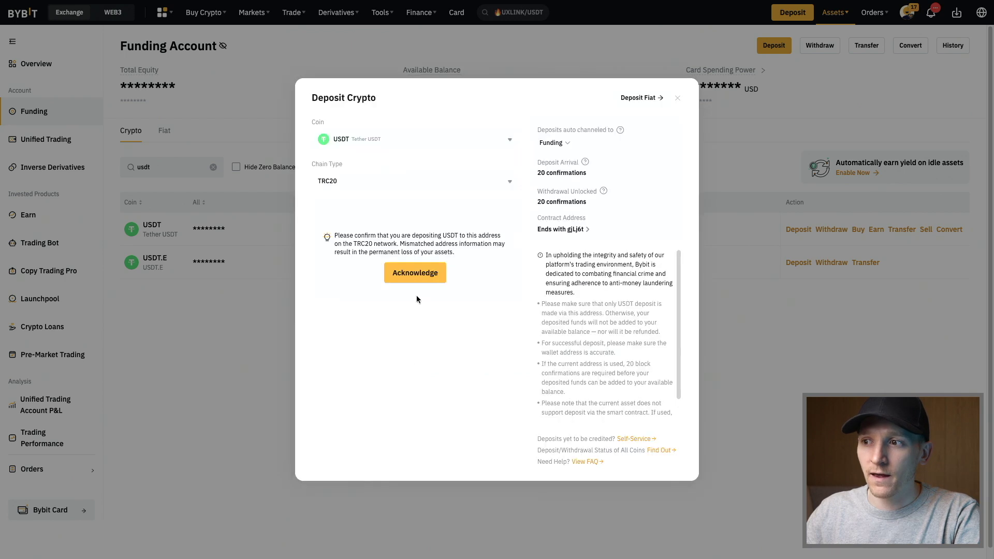
click(415, 279)
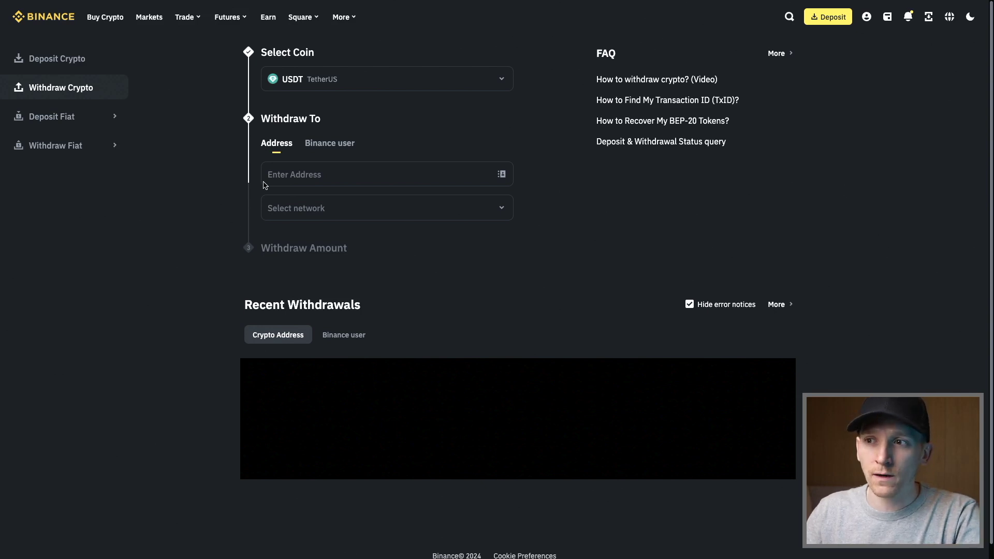
click(330, 145)
click(299, 201)
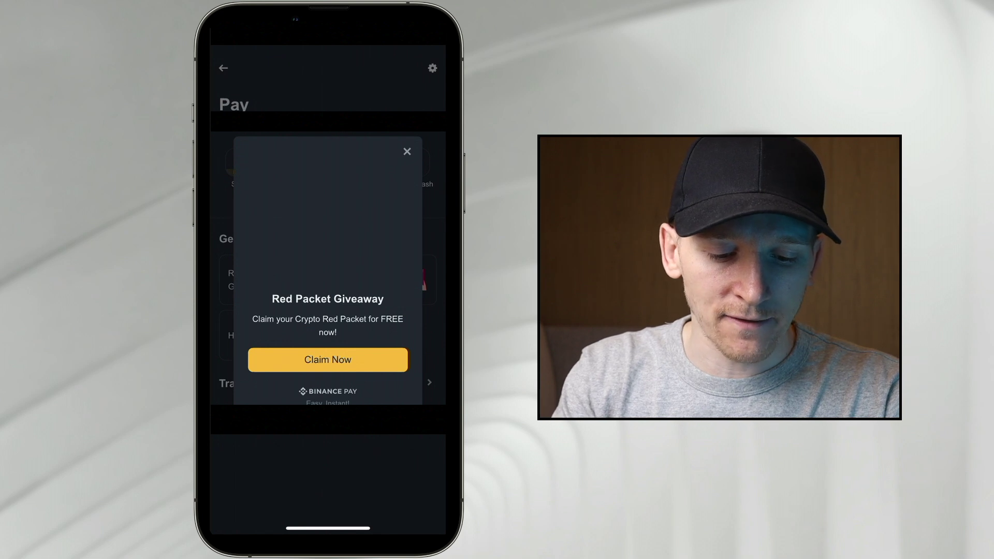
Step: Close the Red Packet Giveaway popup on the mobile Pay page
click(407, 152)
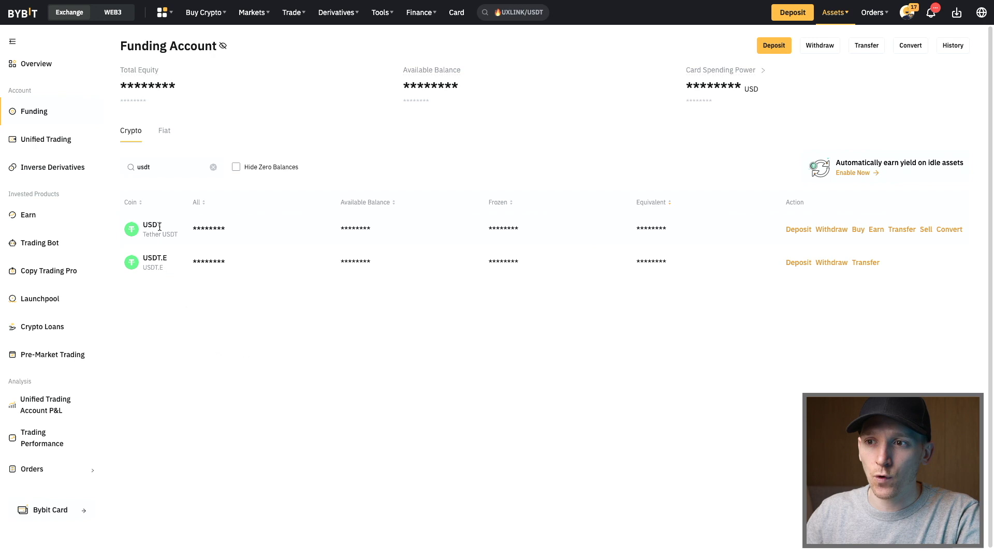
Step: Start a Bybit USDT deposit and list its chains, such as ERC20, TRC20 and BSC (BEP20)
click(798, 232)
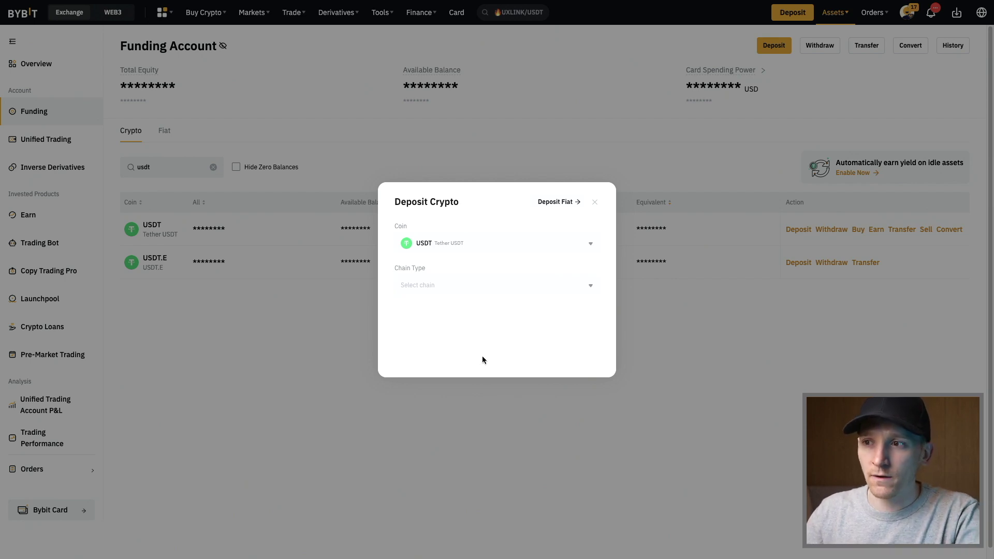
click(465, 286)
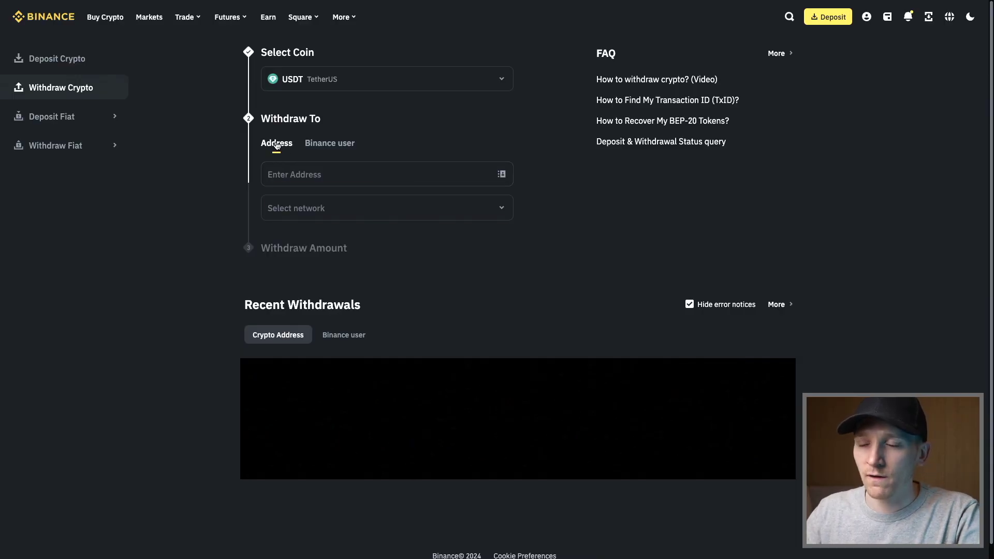
Step: Choose OPTIMISM (Optimism) as the Binance USDT withdrawal network
click(300, 207)
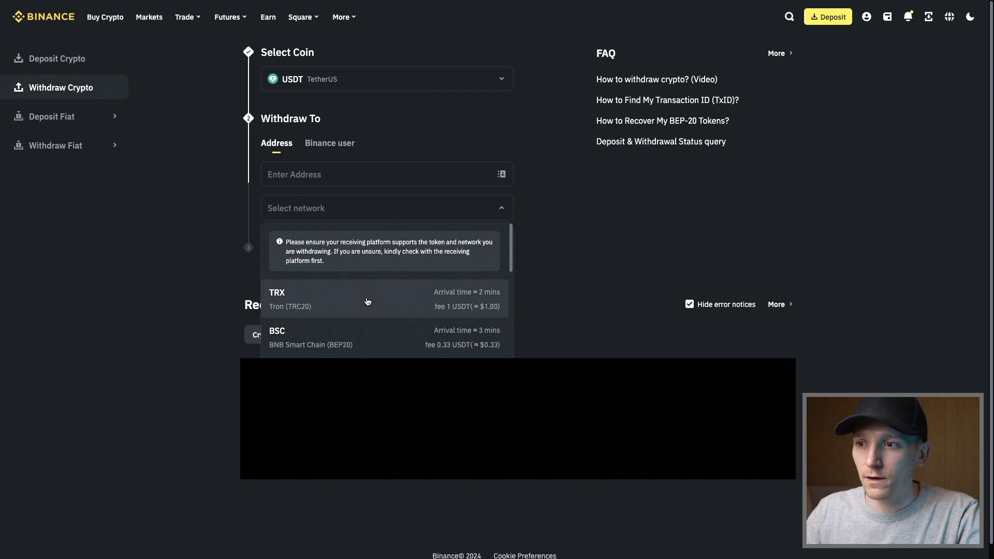
scroll(363, 316, down, 2)
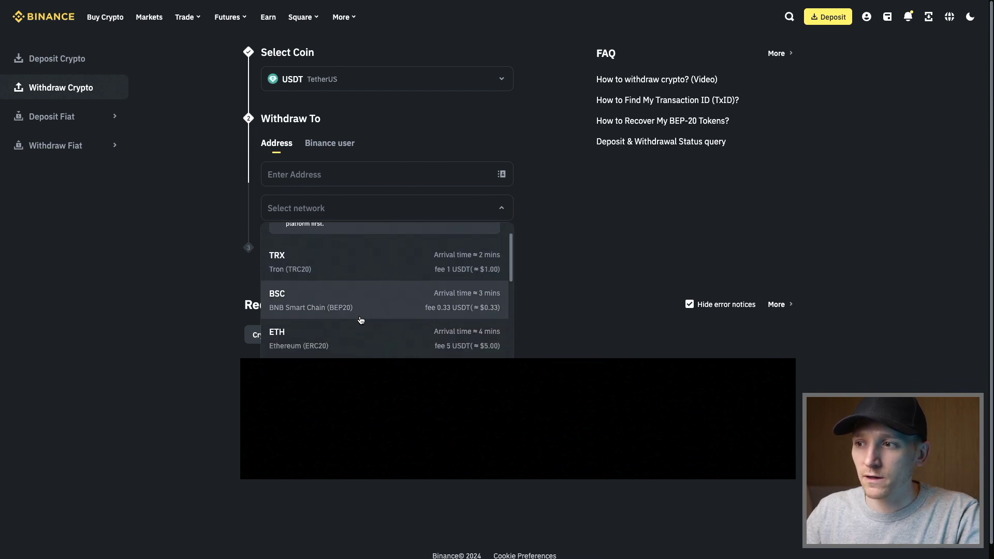
scroll(361, 320, down, 4)
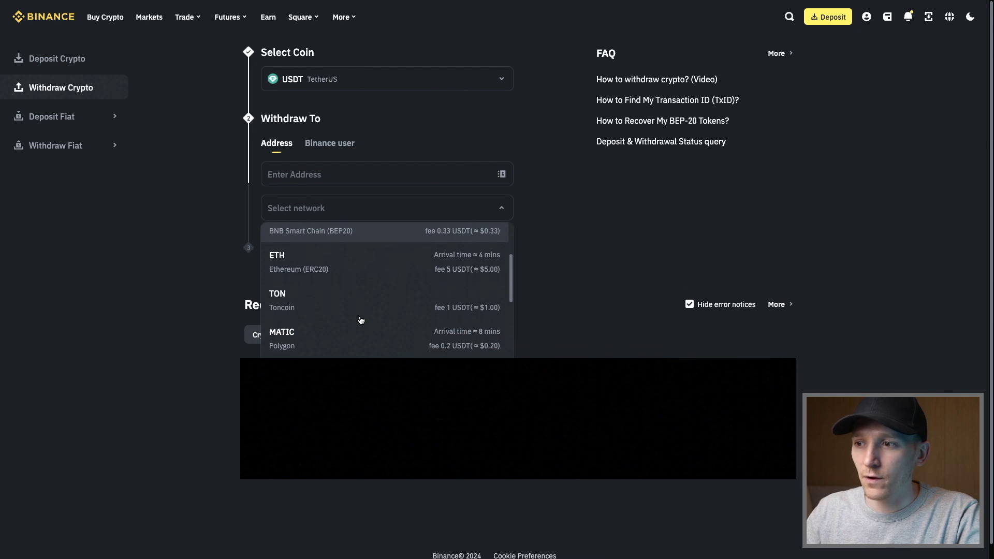
scroll(360, 320, down, 5)
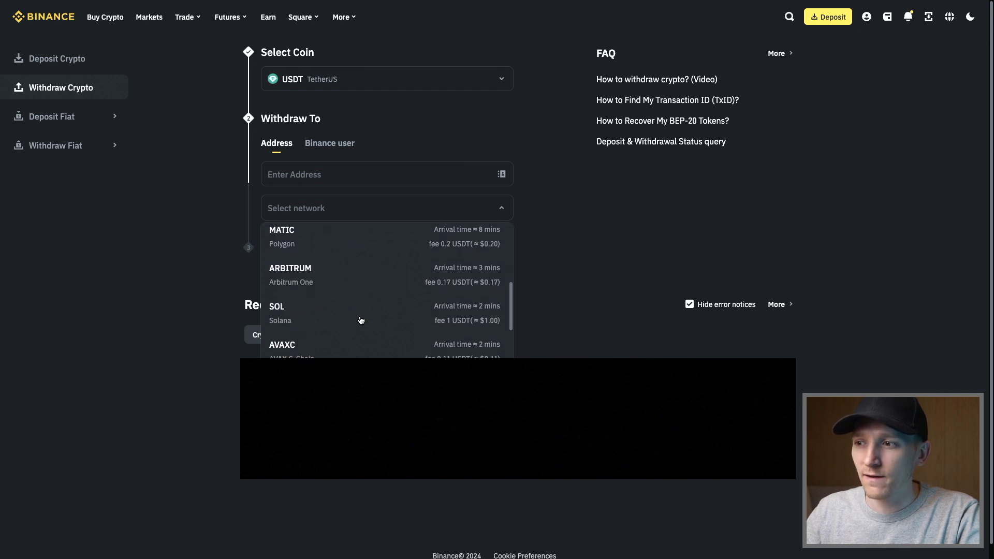
scroll(347, 311, down, 1)
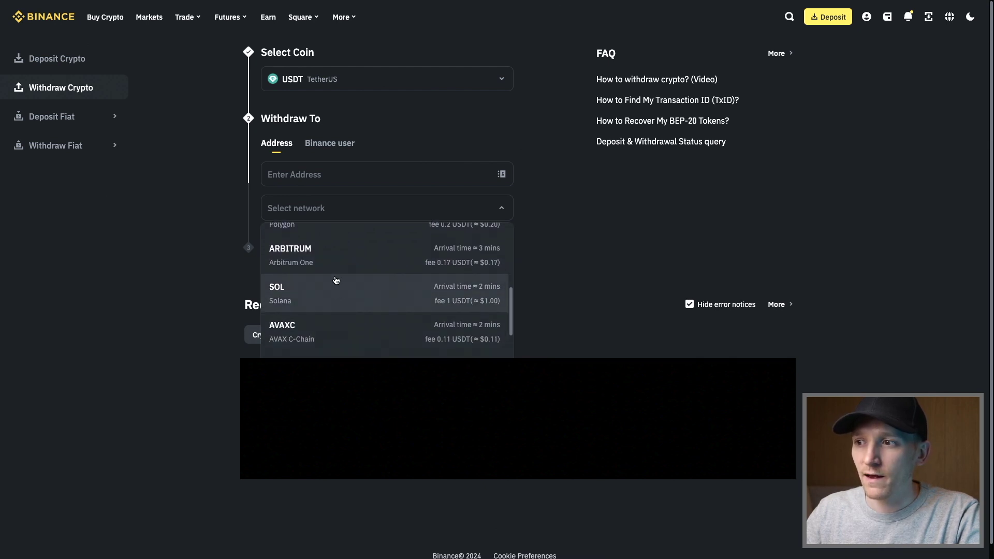
scroll(311, 254, down, 1)
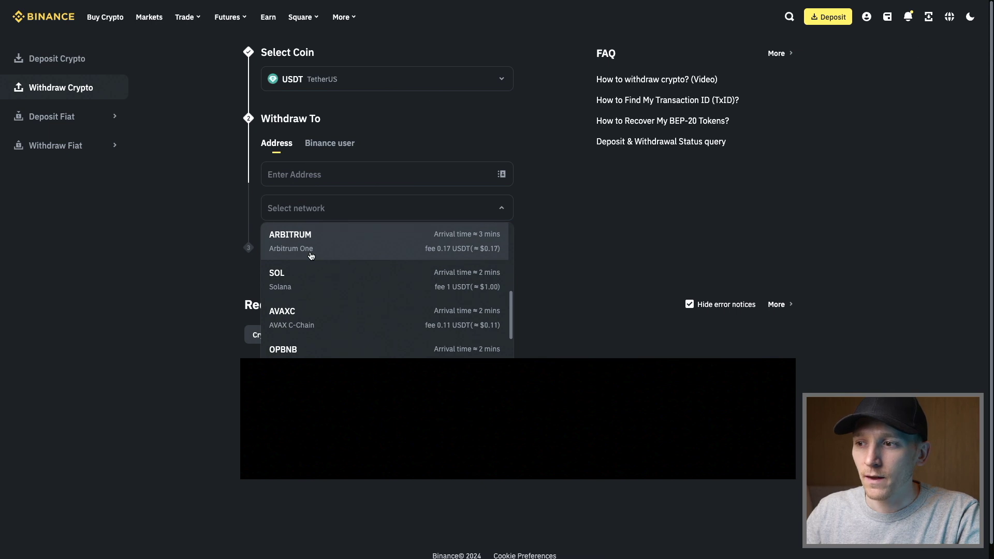
scroll(306, 273, down, 1)
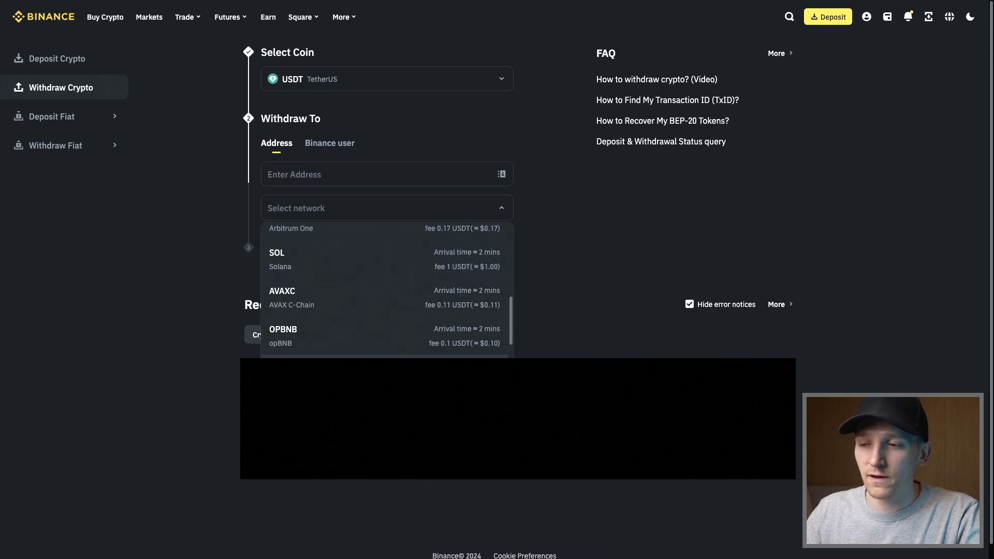
click(310, 368)
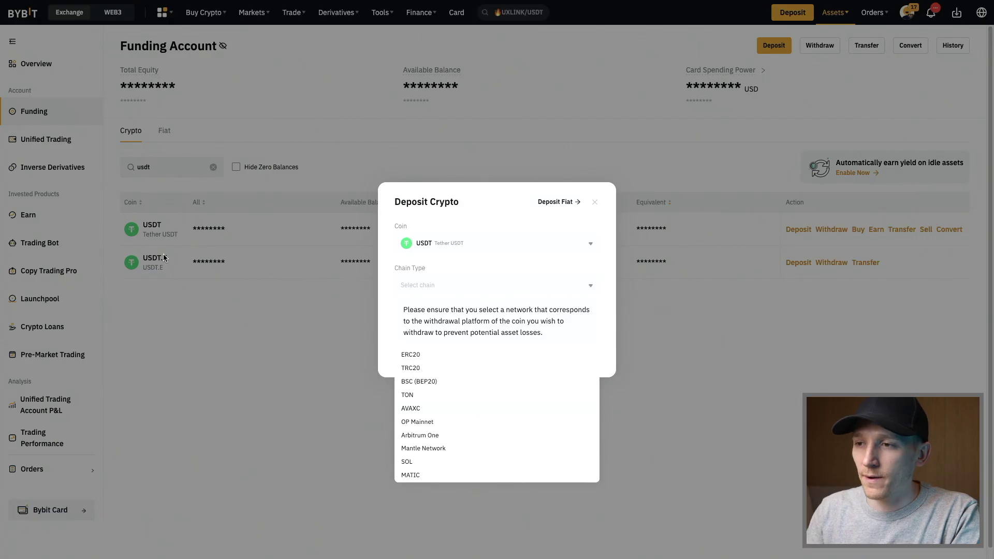
Step: Switch Bybit's deposit chain to OP Mainnet, acknowledge the notice, and copy the address
click(469, 287)
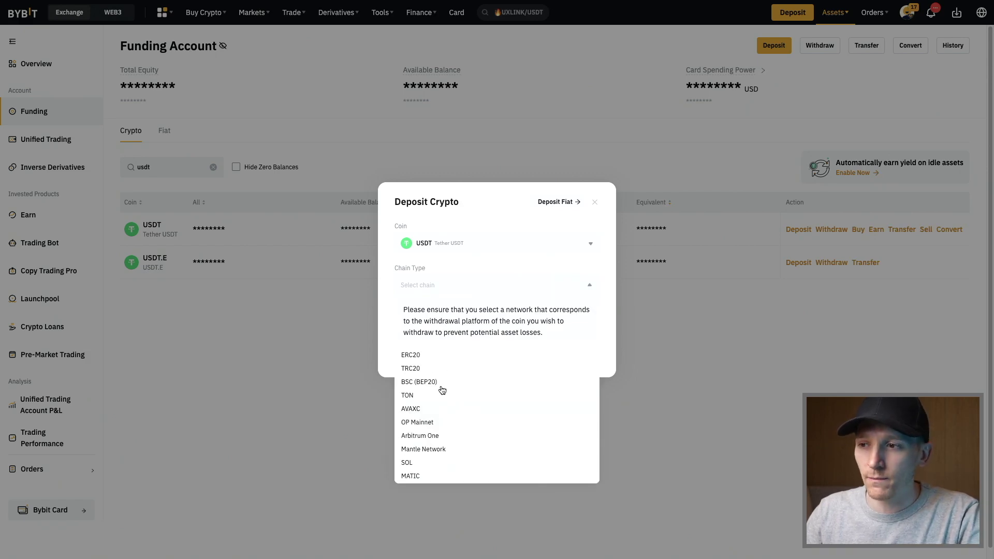
click(418, 423)
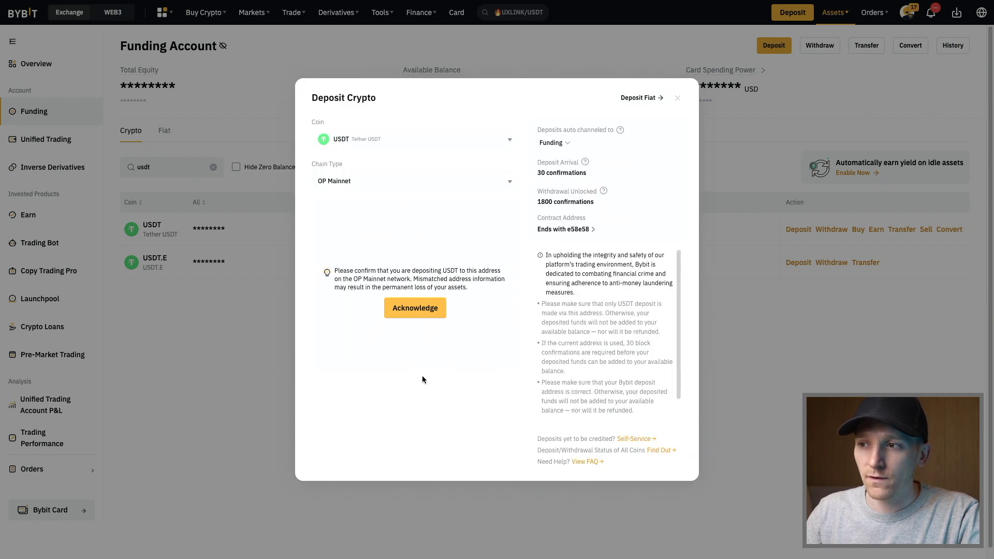
click(423, 311)
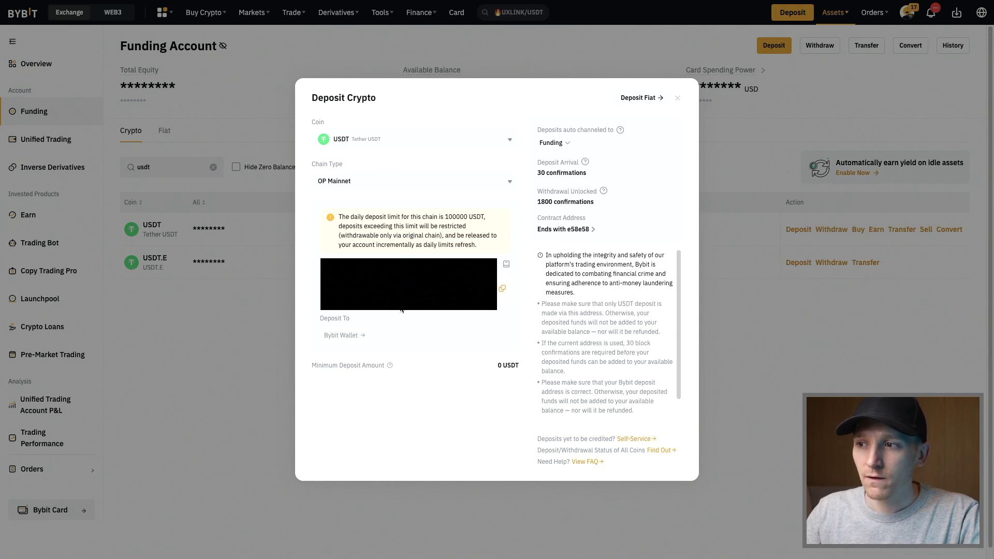
click(502, 289)
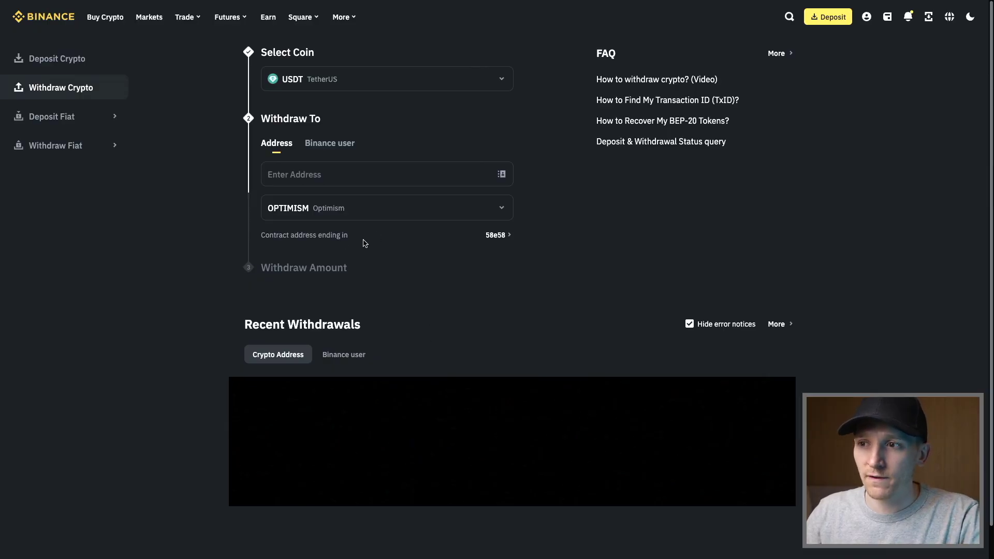
Step: Paste the copied OP Mainnet deposit address into Binance's Enter Address field
drag(259, 238, 334, 236)
click(328, 231)
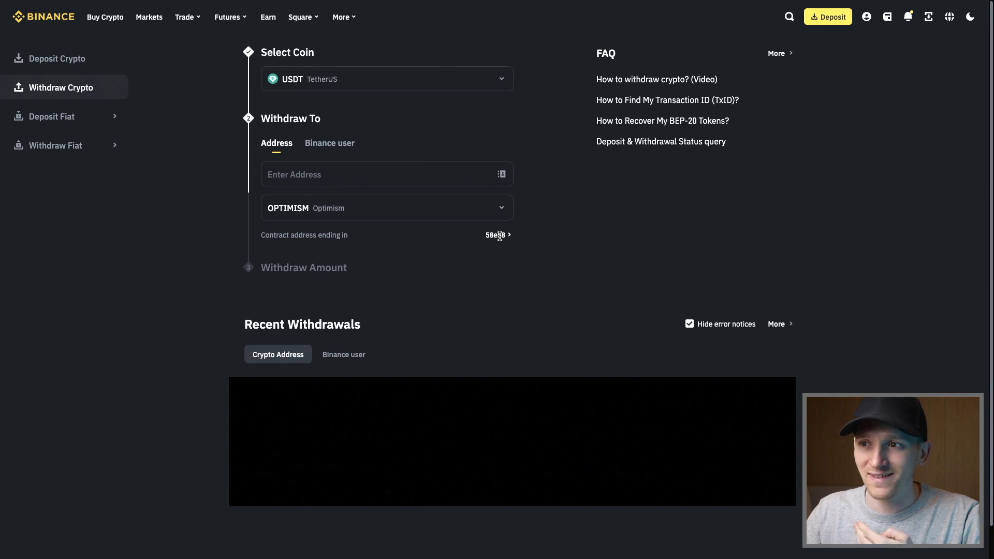
click(307, 174)
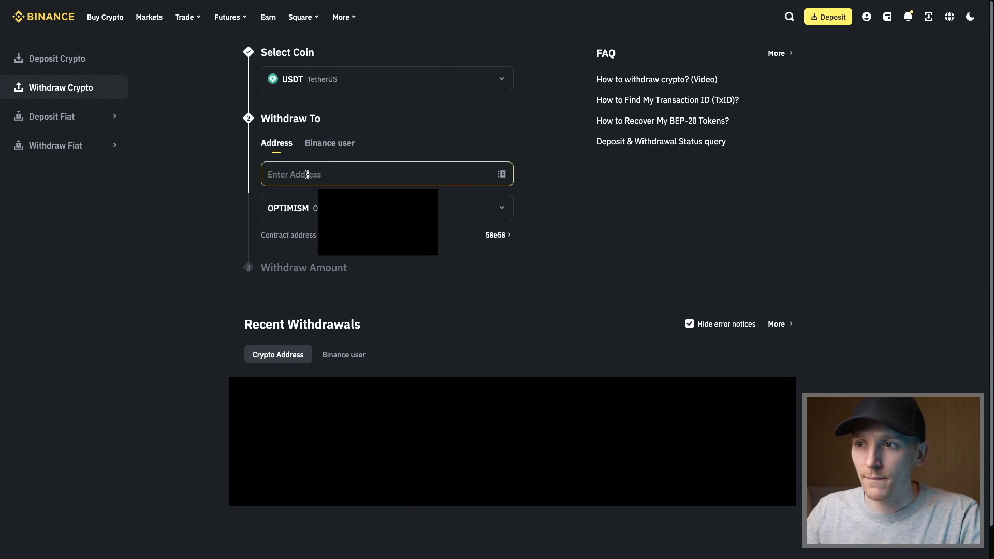
key(ctrl+v)
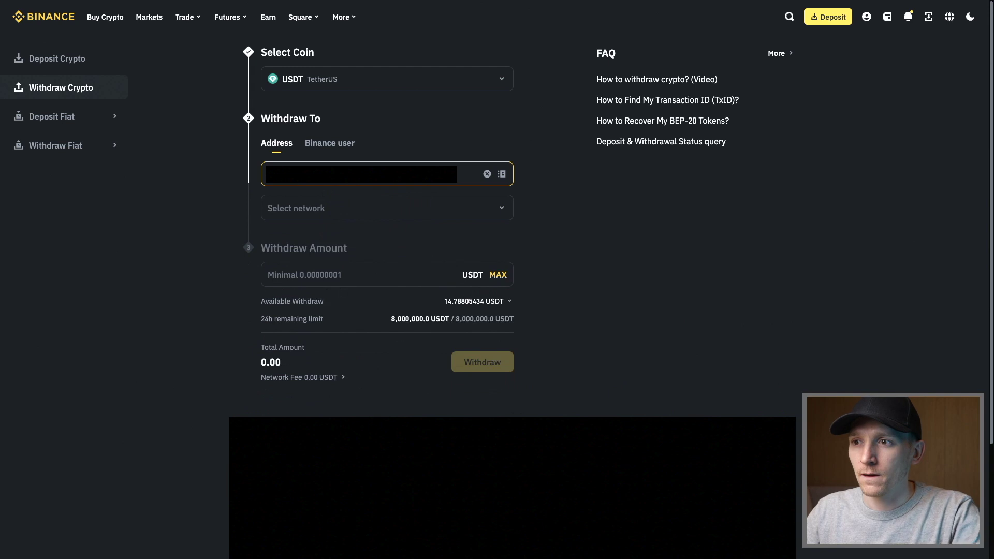
Step: Choose OPTIMISM as the network and withdraw the maximum 14.788054 USDT
click(322, 207)
scroll(325, 359, down, 1)
scroll(304, 235, up, 5)
scroll(304, 355, down, 5)
click(297, 290)
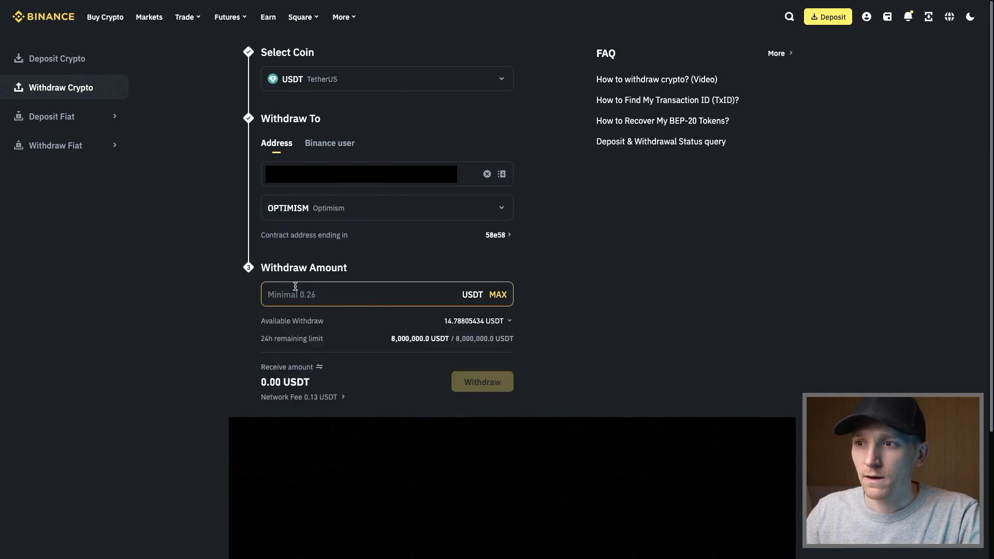
click(498, 295)
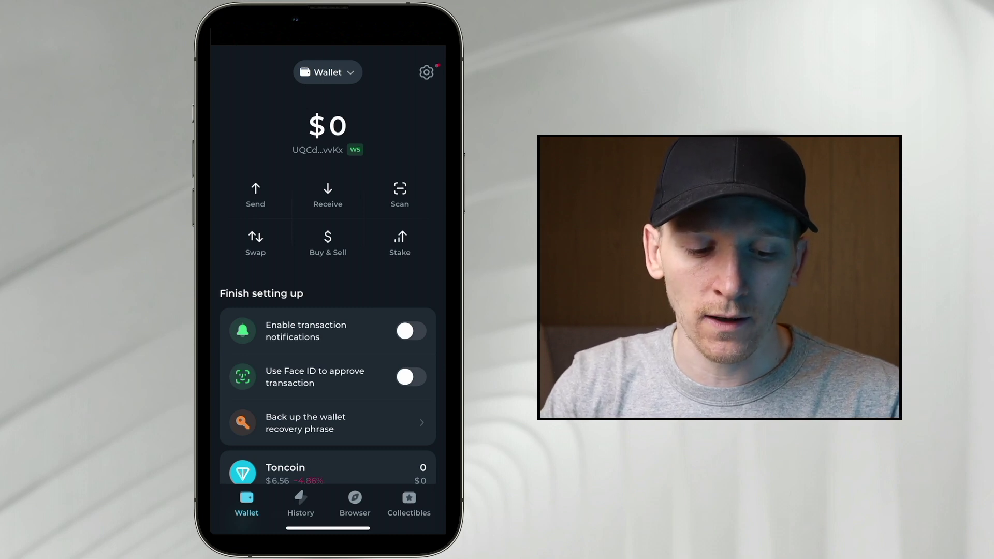
Step: Hide the $0 Tonkeeper balance and copy the wallet address shown beneath it
click(327, 125)
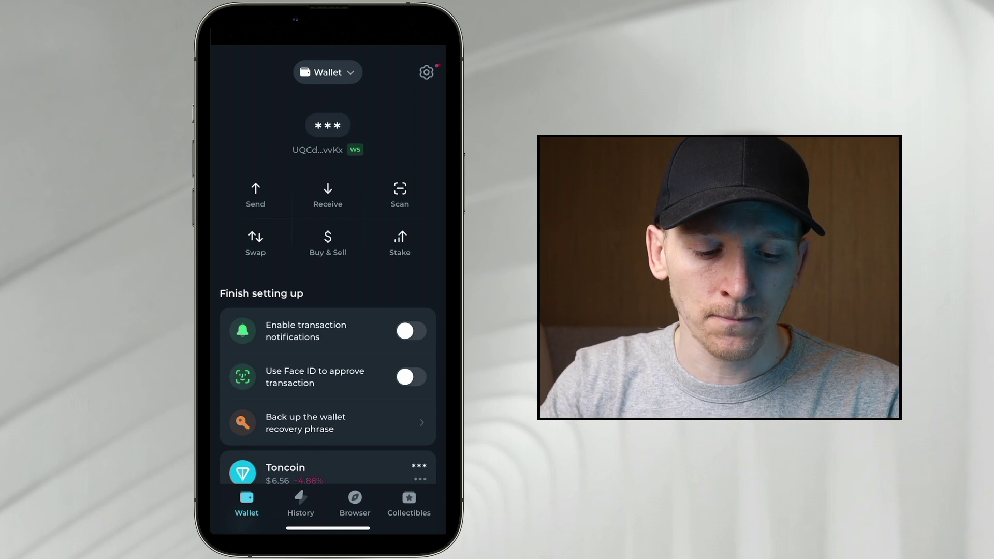
click(317, 149)
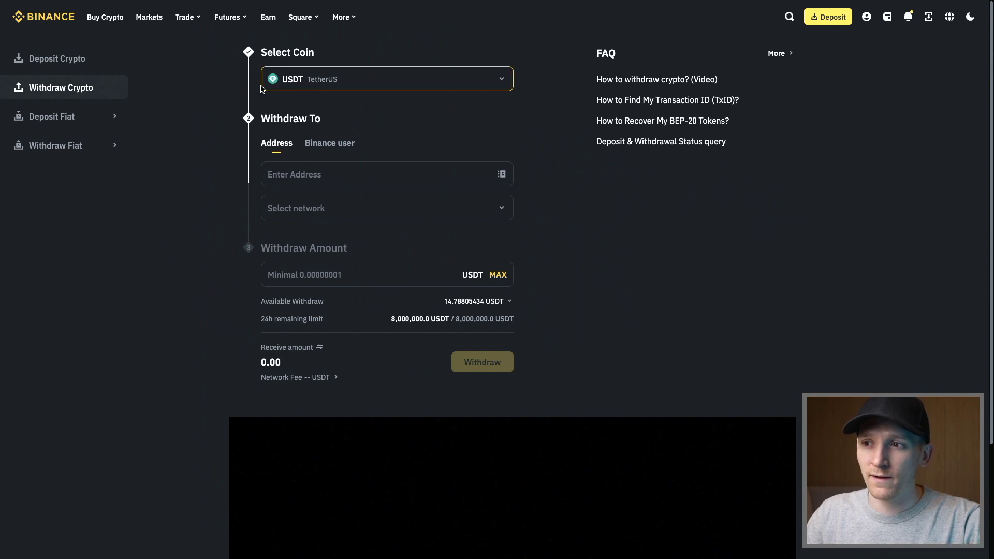
Step: Paste the Tonkeeper address as the Binance withdrawal address and confirm the MEMO warning, auto-matching TON
click(276, 176)
key(ctrl+v)
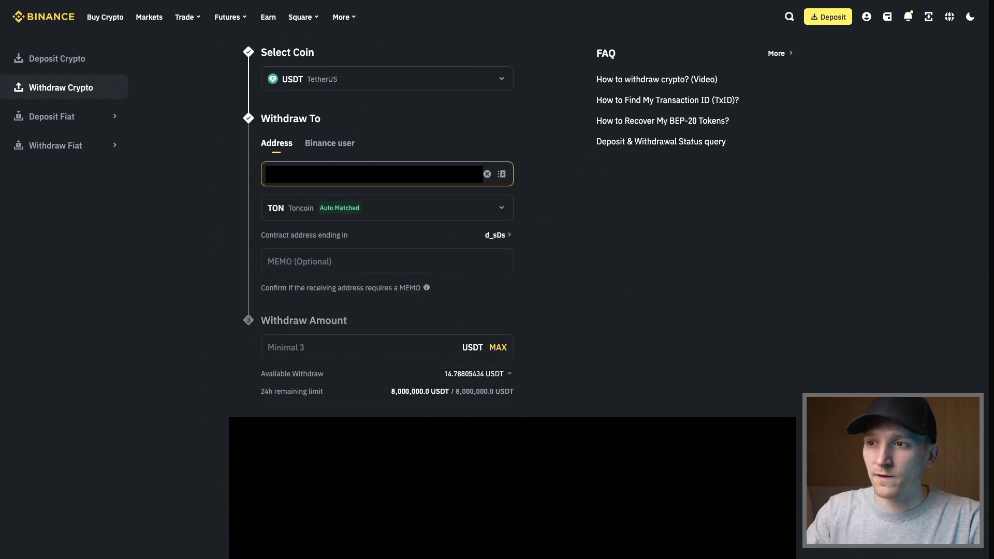
click(460, 331)
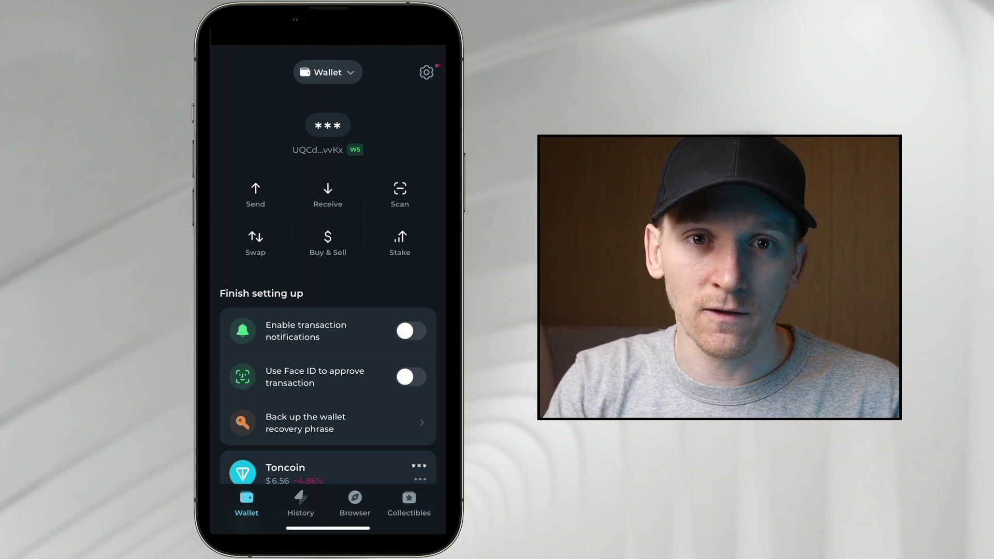
Step: Scroll the Tonkeeper asset list to check the USD₮ on TON row below Toncoin ($6.56)
scroll(327, 288, down, 2)
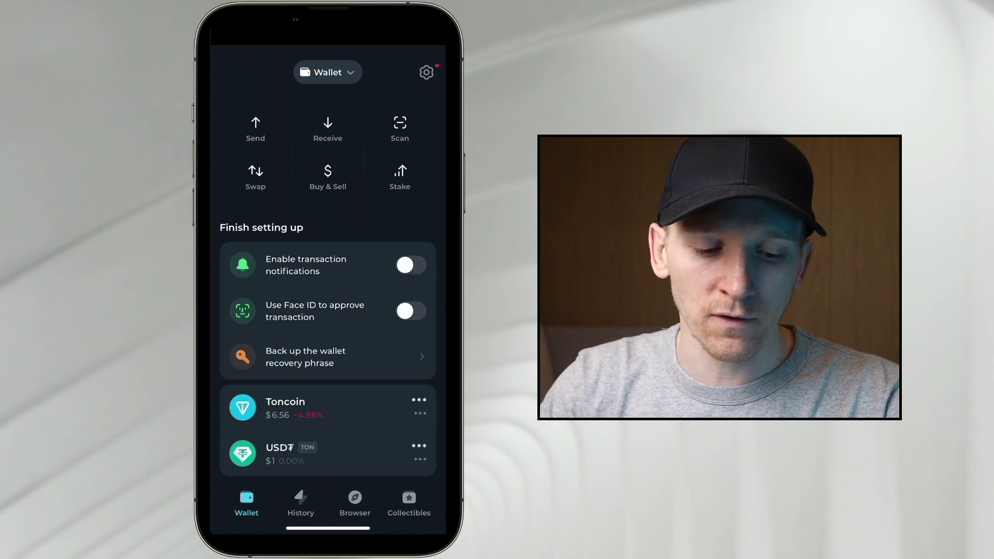
scroll(328, 290, up, 2)
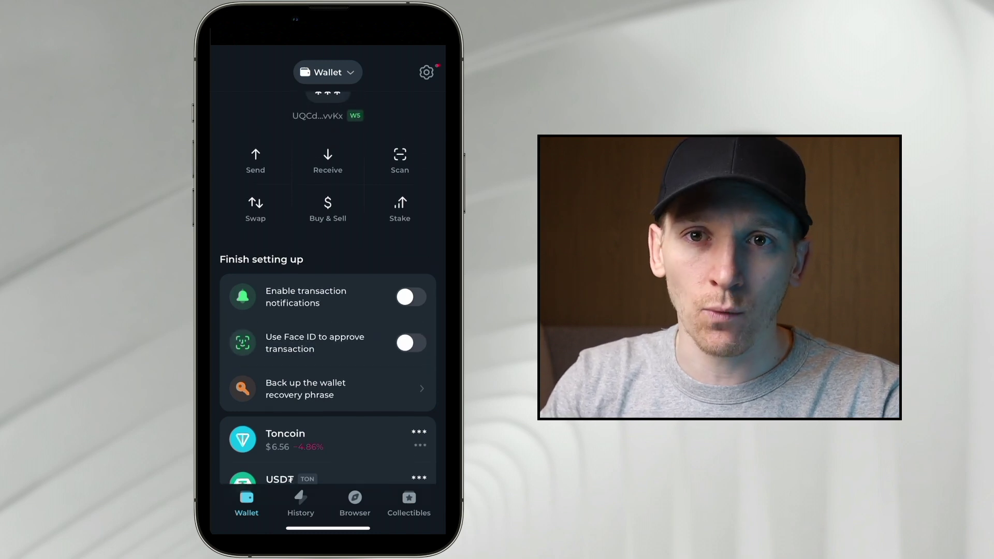